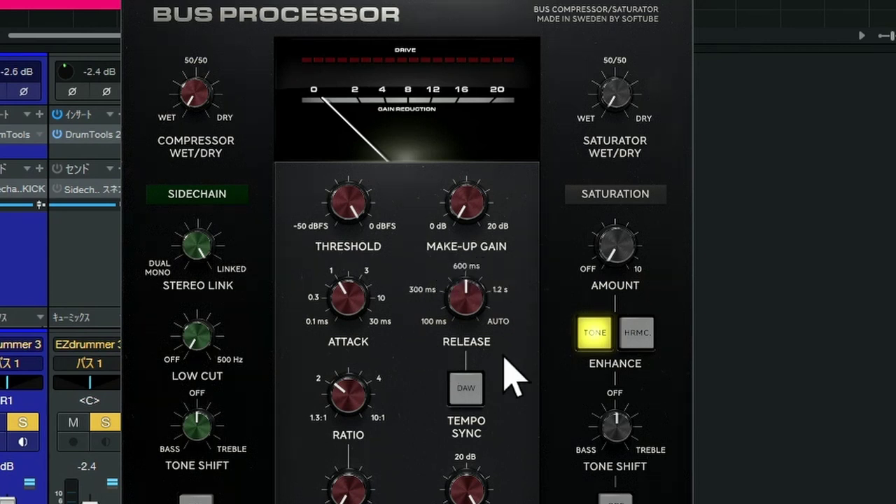
Enable DAW tempo sync for the compressor release and load the Push Forward preset in the Bus Processor
left_click(466, 388)
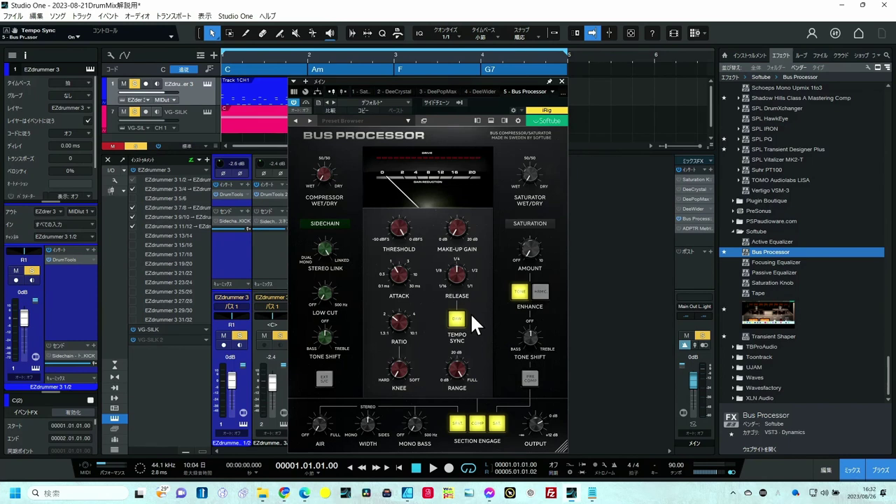
left_click(350, 121)
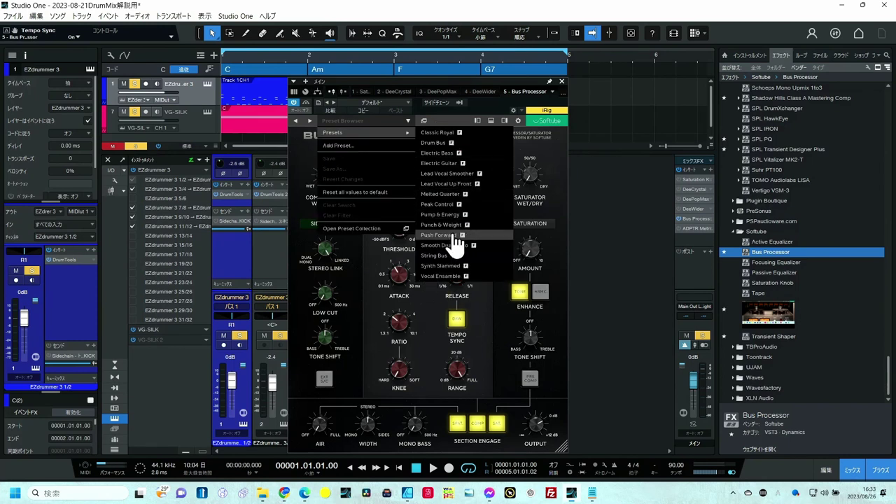
left_click(454, 236)
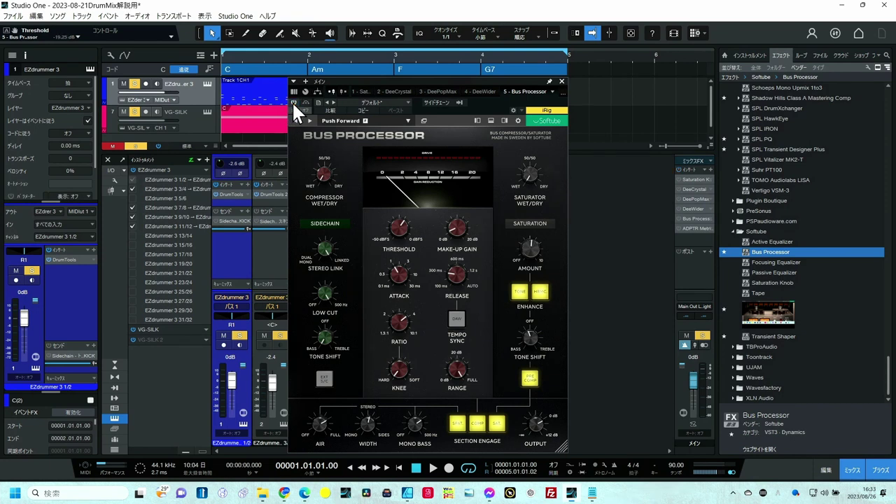
Audition the drum loop with the preset, stop playback, and set the compressor wet/dry mix to 0.50 % dry
key("space")
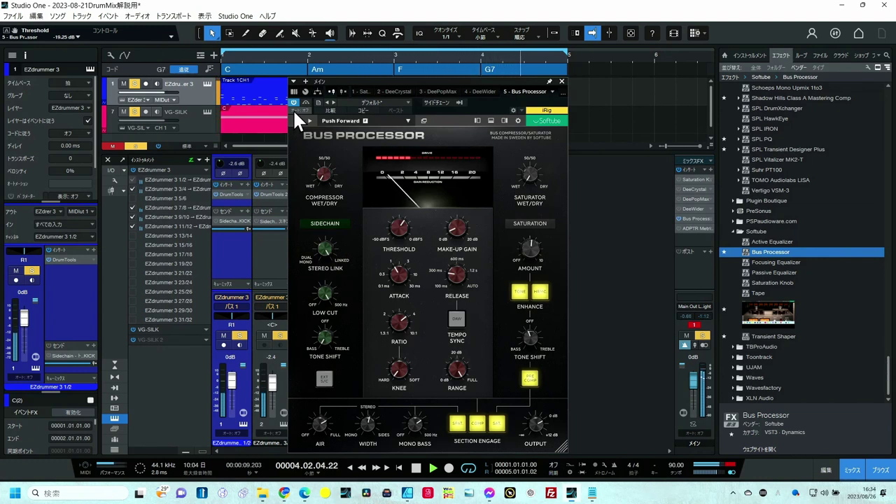
key("space")
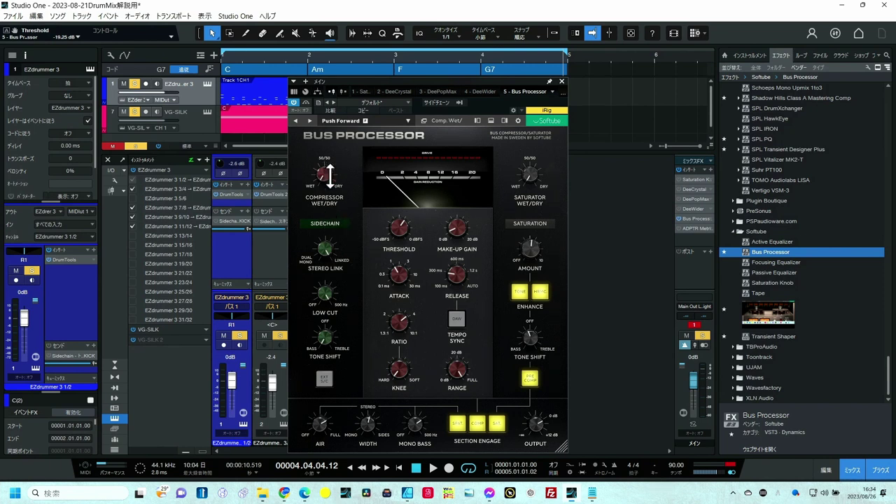
mouse_move(326, 175)
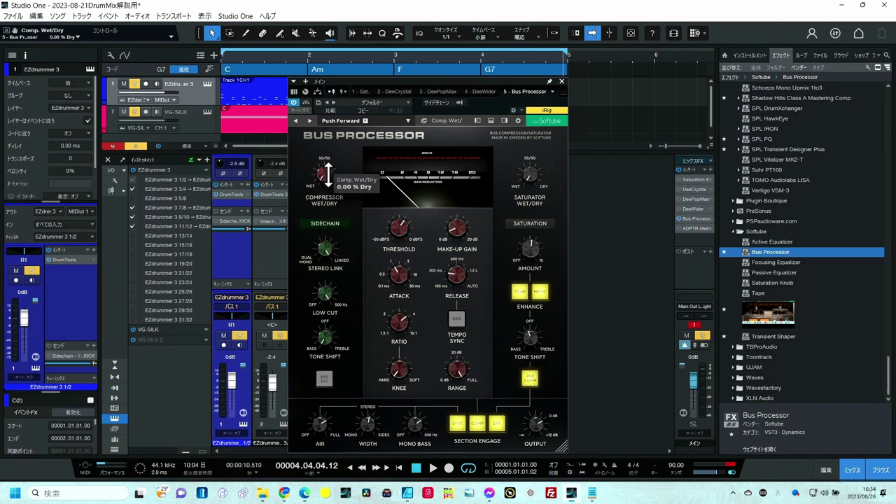
left_click_drag(326, 175, 326, 172)
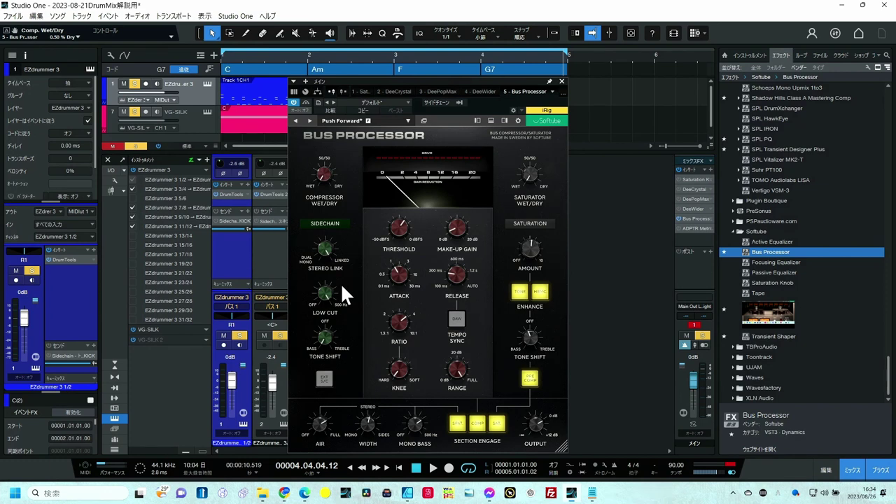
Enable the external sidechain, view the available sidechain sources, and switch the external sidechain off again
left_click(326, 382)
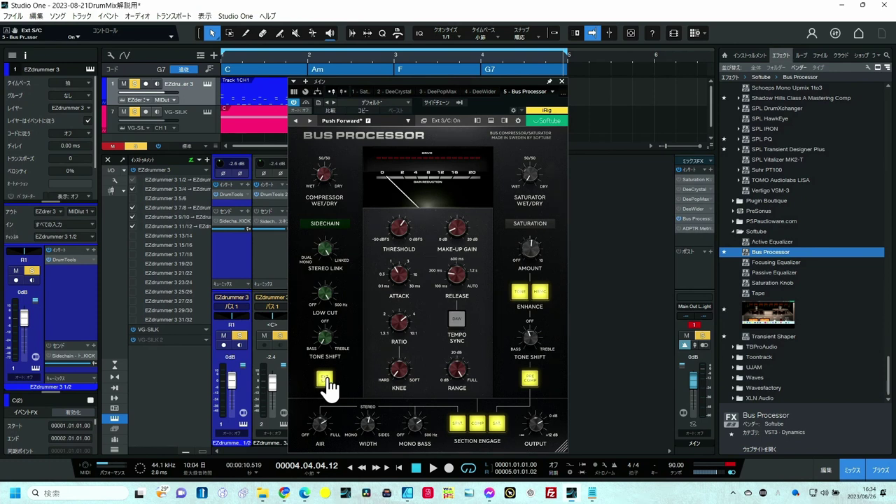
left_click(442, 101)
left_click(440, 100)
left_click(325, 378)
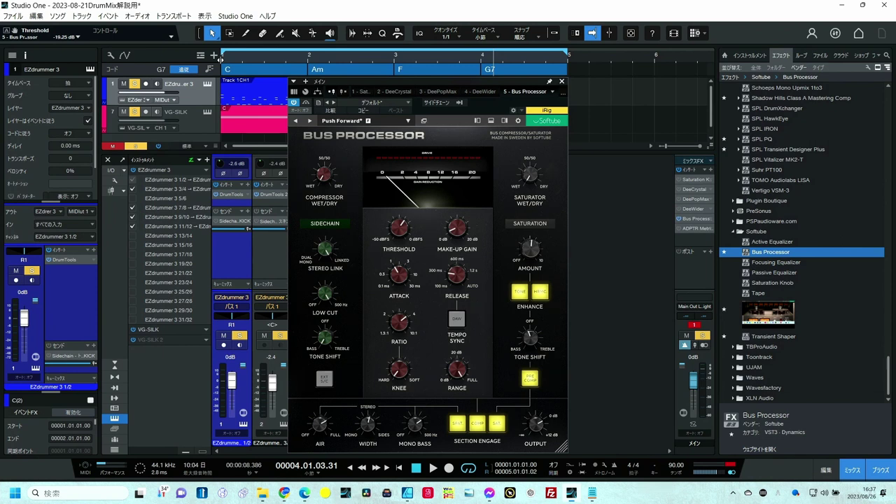
Play the drum loop and set the compressor attack to 4.22 ms and the release to Auto
left_click(300, 55)
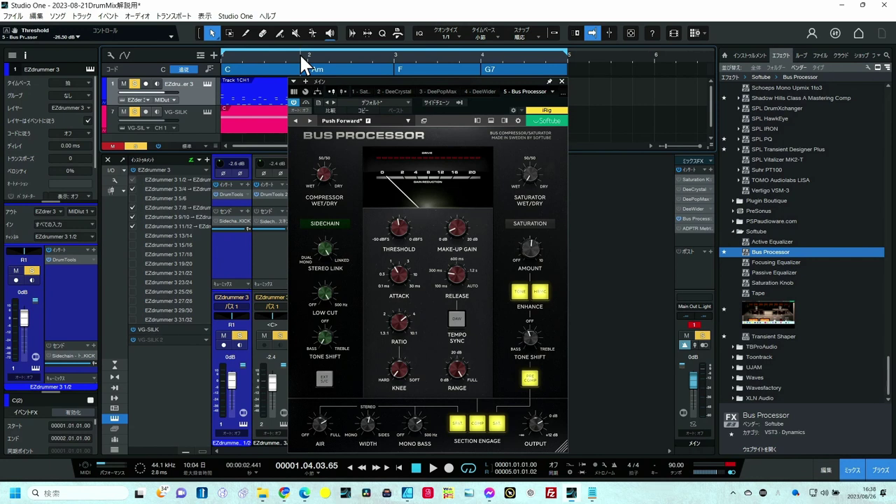
key("space")
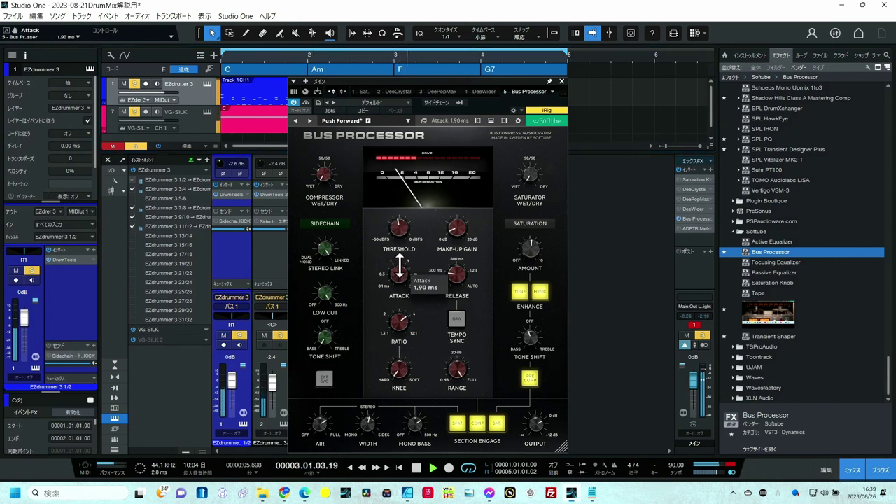
left_click_drag(399, 269, 399, 253)
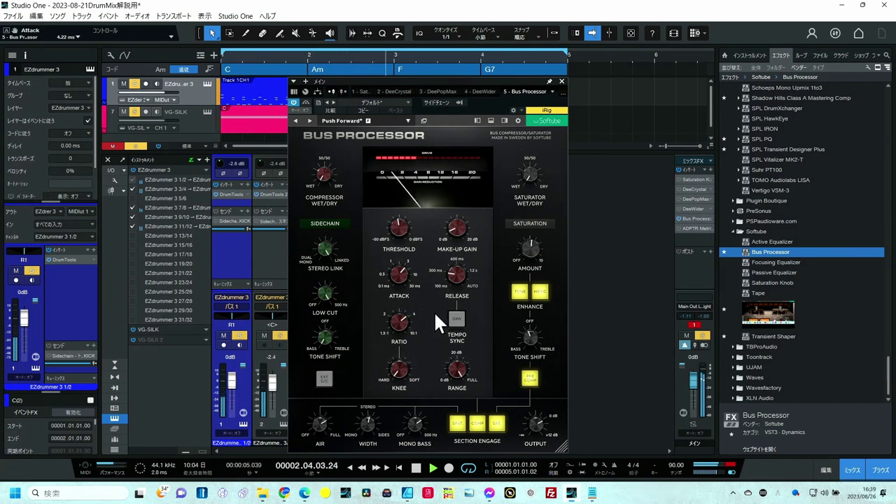
left_click_drag(455, 276, 462, 208)
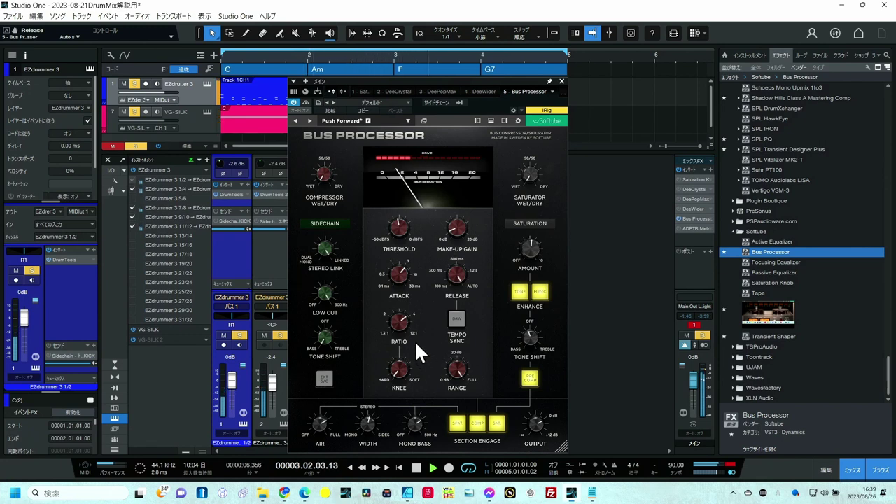
Set the compressor ratio to 3.07:1 and the knee to 2.85
mouse_move(413, 342)
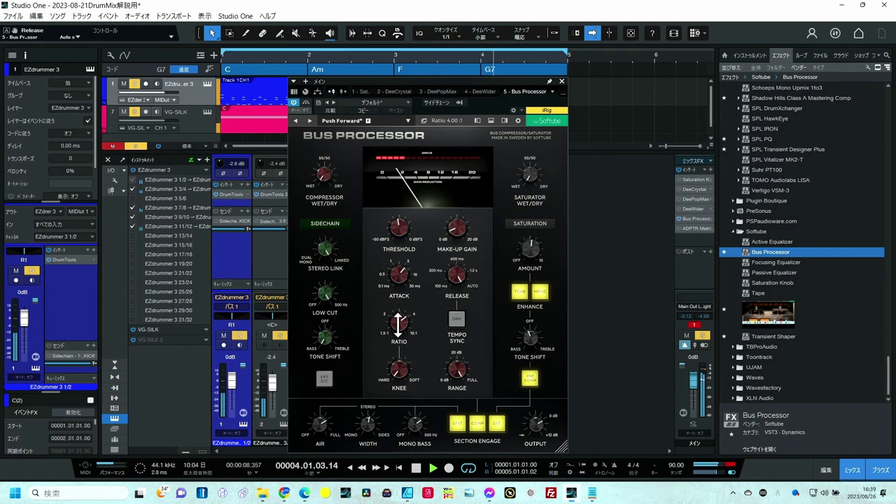
mouse_move(400, 323)
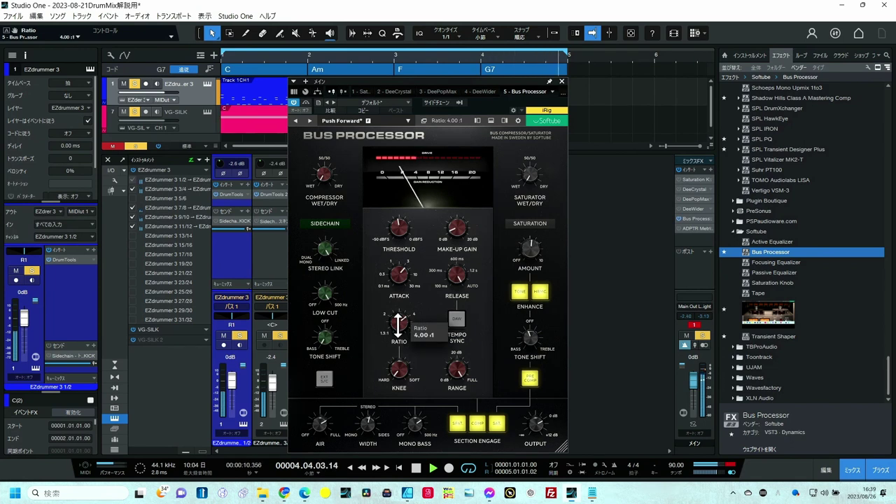
left_click_drag(399, 322, 397, 335)
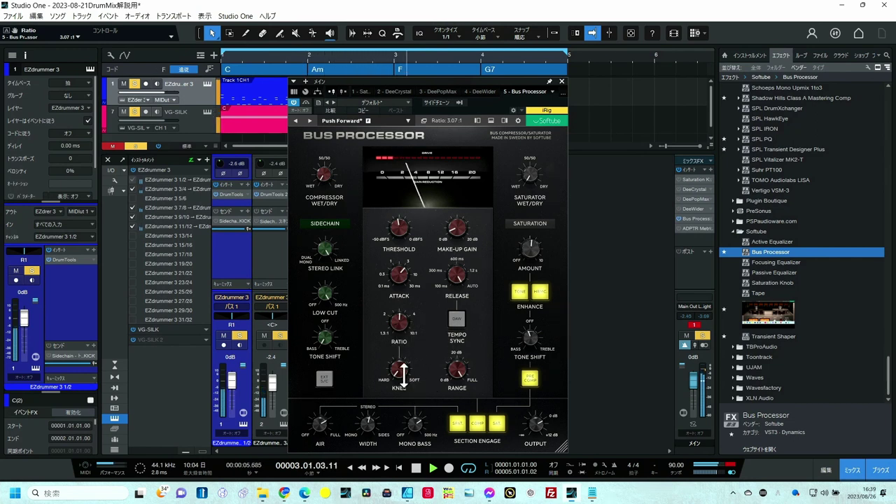
left_click_drag(399, 371, 397, 346)
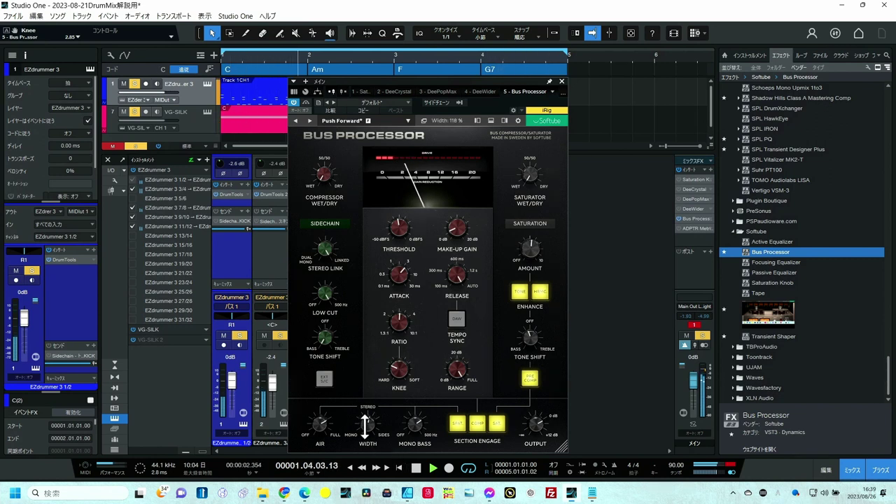
Set the stereo section to 216 % width, 102 Hz mono bass and an air amount of 10.00
left_click_drag(365, 424, 364, 402)
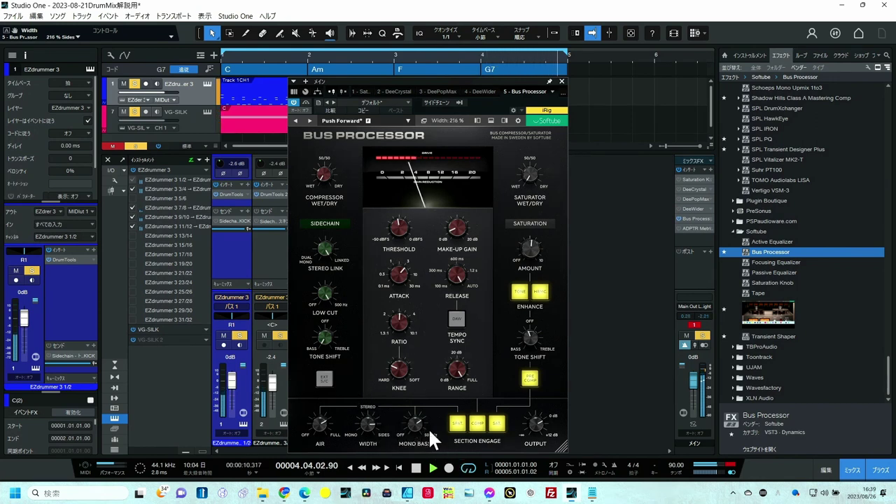
mouse_move(417, 424)
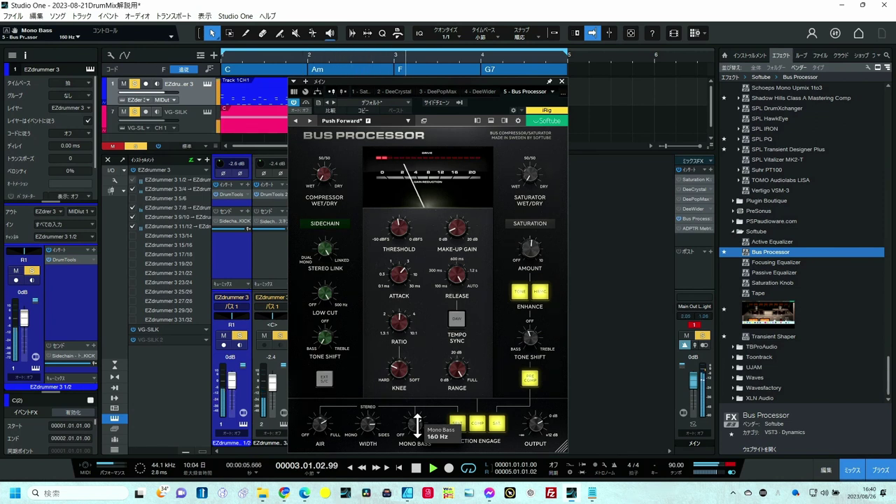
left_click_drag(417, 424, 418, 431)
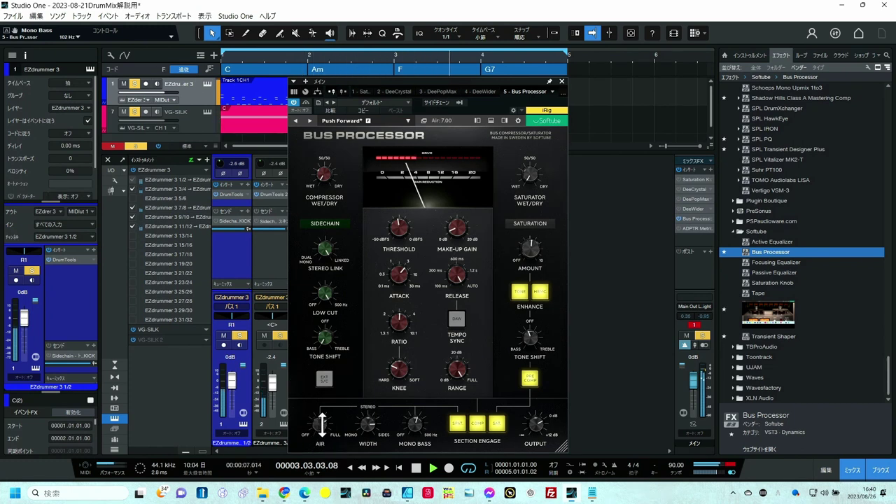
left_click_drag(322, 422, 324, 496)
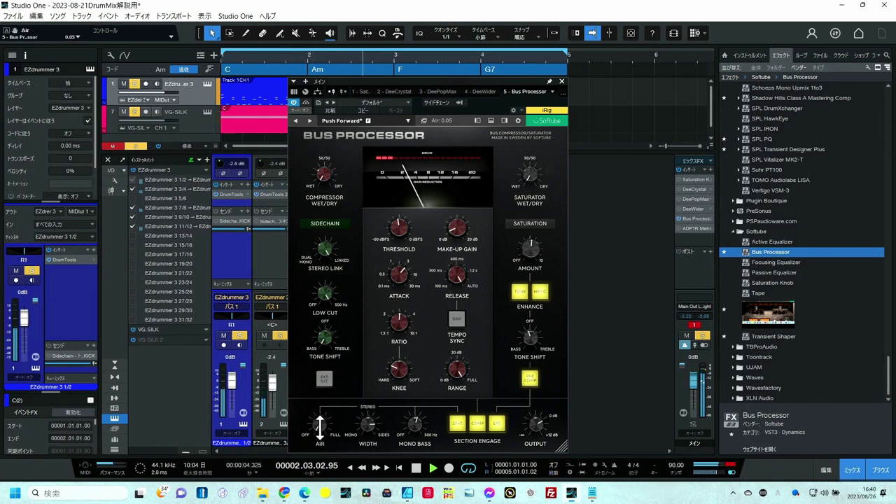
left_click_drag(320, 423, 326, 336)
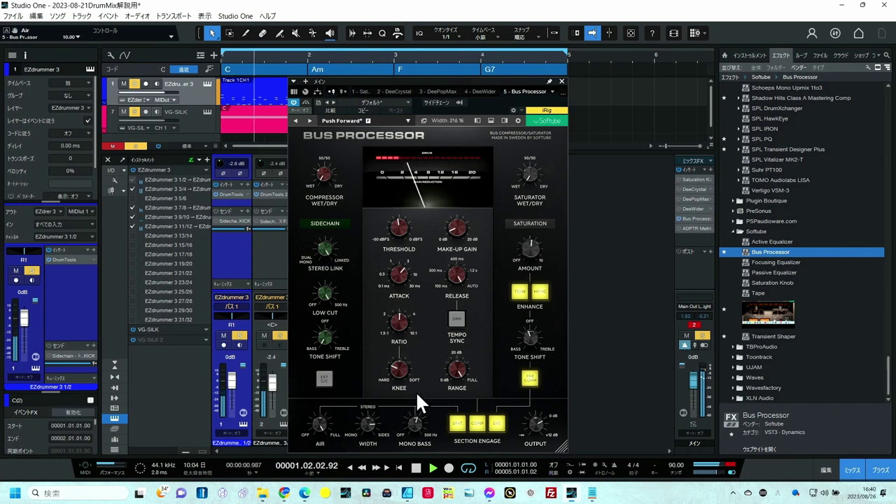
Compare the loop with the Bus Processor bypassed and active, and set the make-up gain to 2.70 dB
mouse_move(453, 369)
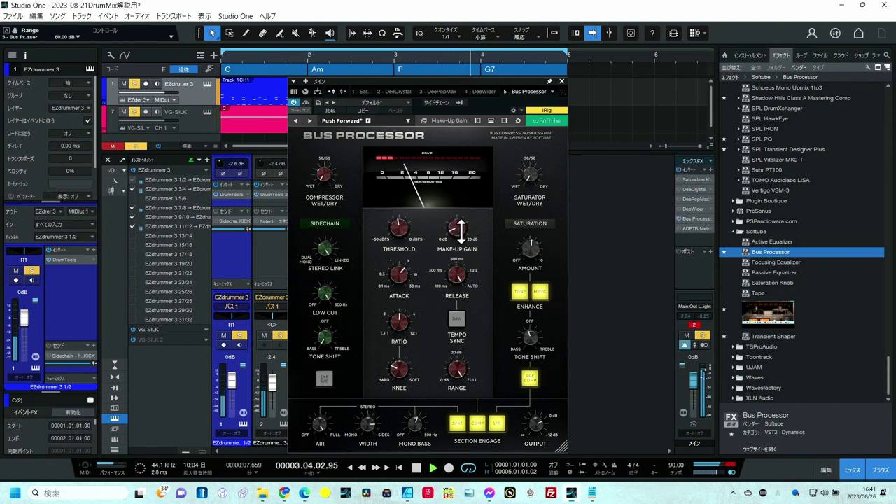
left_click_drag(453, 228, 461, 242)
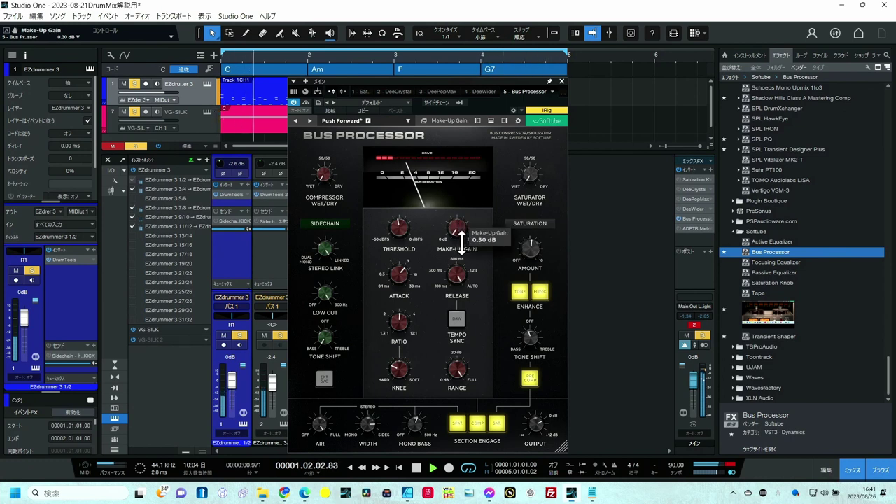
left_click(295, 102)
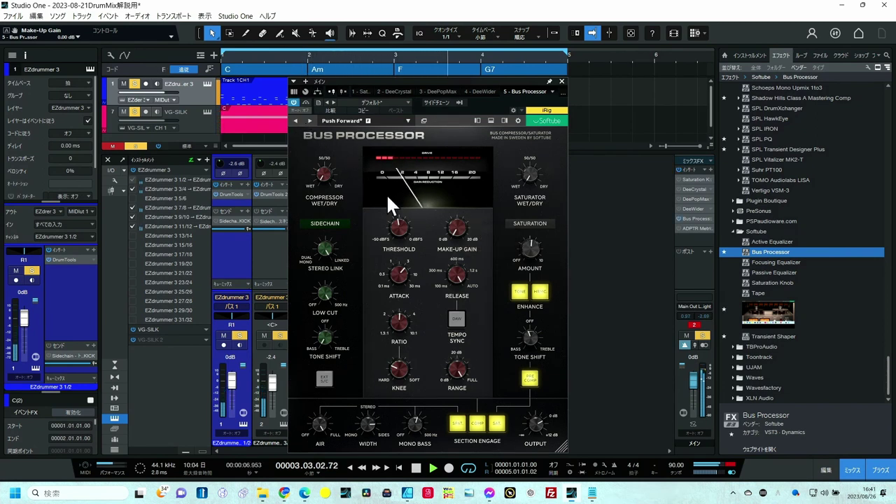
mouse_move(463, 225)
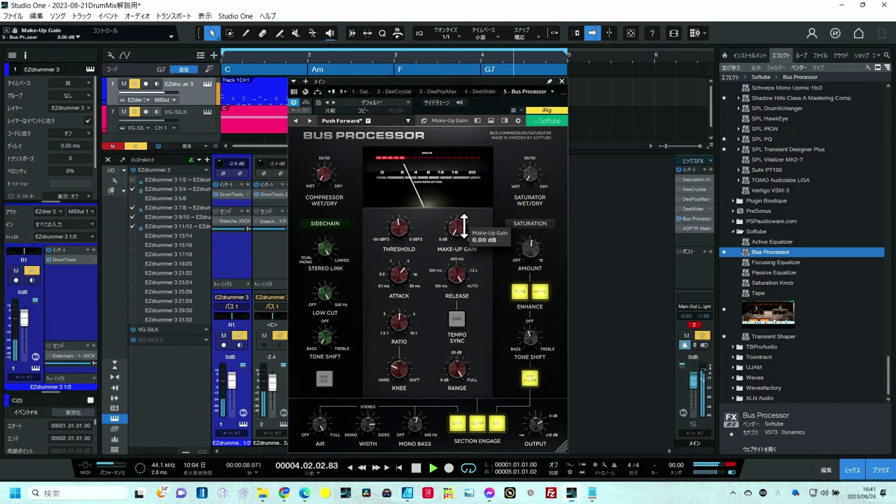
left_click_drag(463, 225, 456, 207)
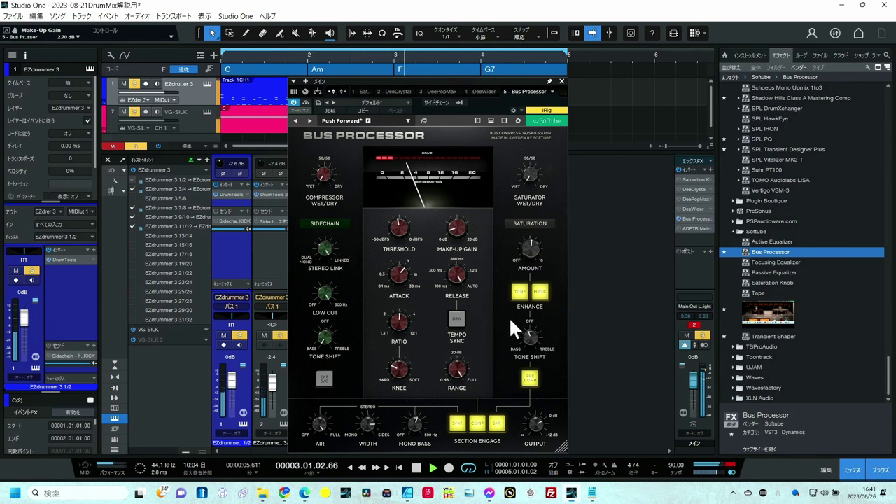
Compare the saturation with tone enhance off and on, and raise the saturation amount to about 8.3
left_click(520, 293)
left_click(520, 294)
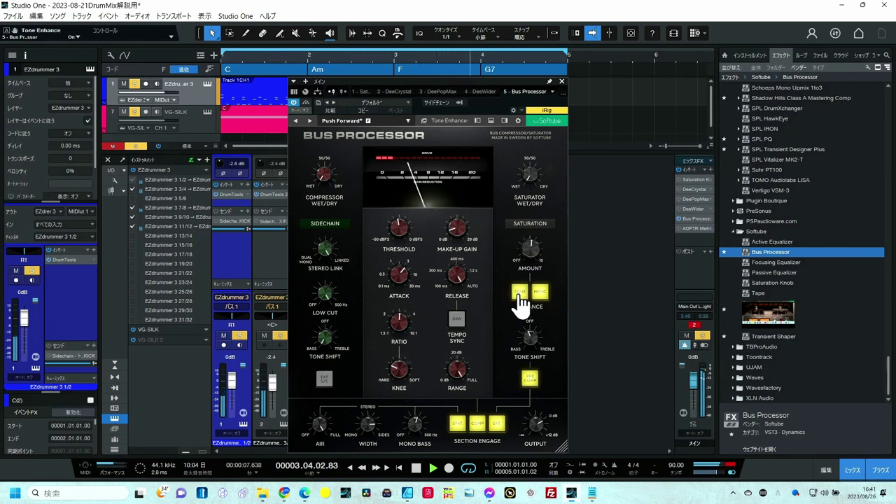
scroll(527, 246, "up", 10)
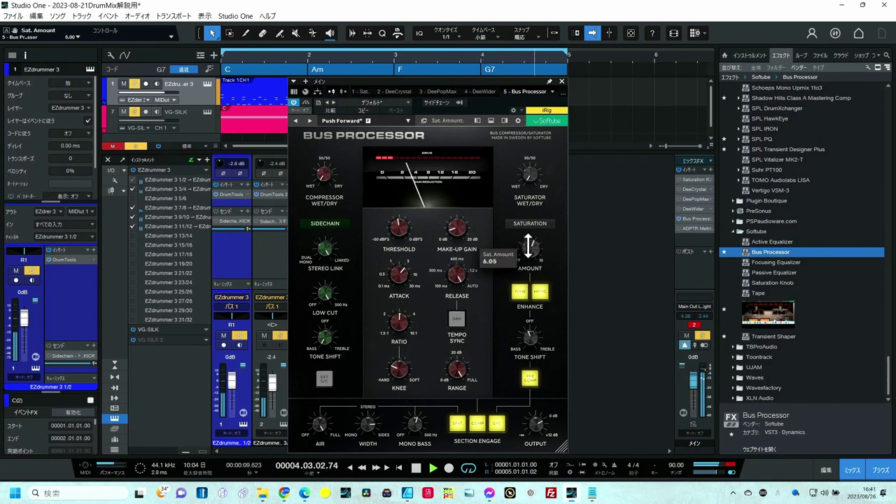
scroll(529, 240, "up", 10)
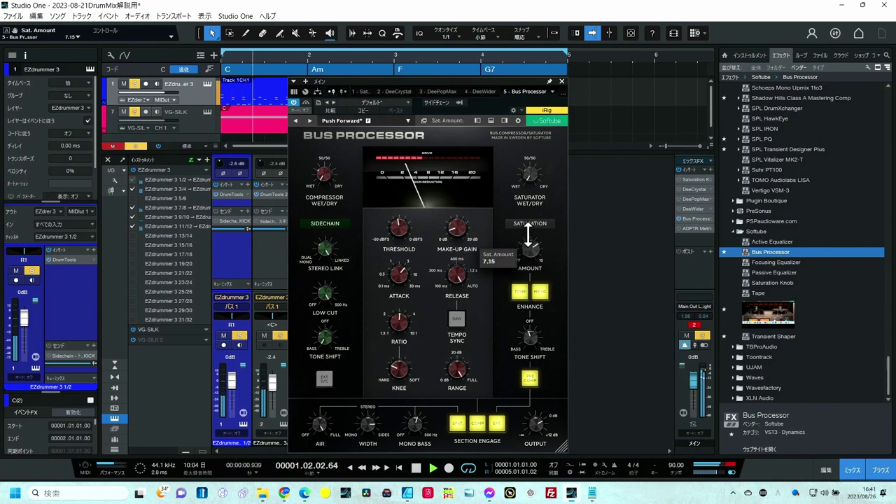
scroll(528, 226, "up", 3)
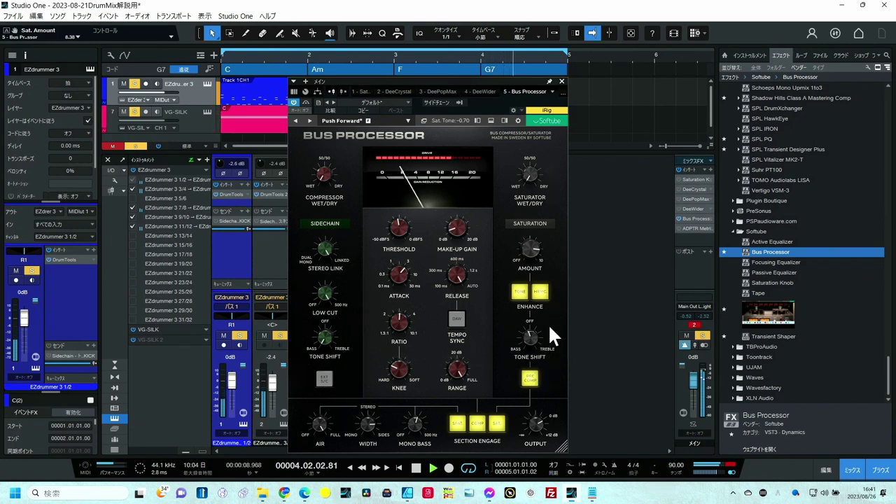
Set the saturation tone shift to -0.20 and place the saturator after the compressor
left_click_drag(534, 339, 531, 407)
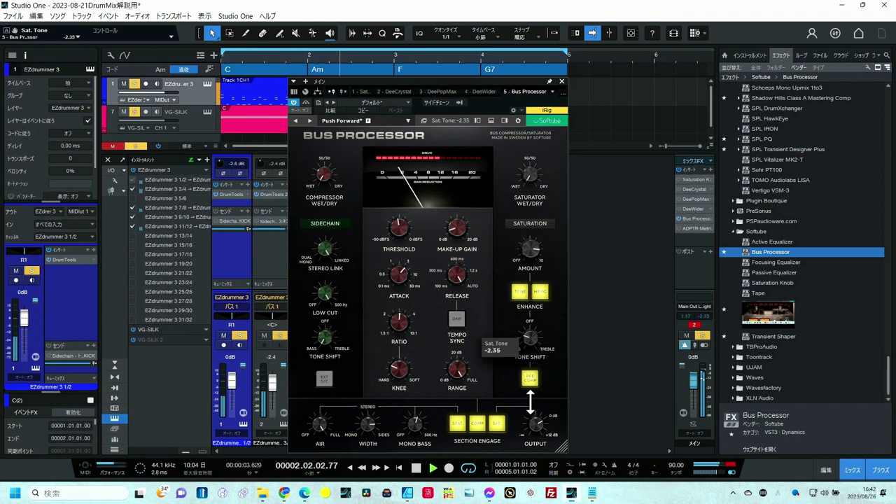
mouse_move(530, 394)
left_mouse_down()
mouse_move(530, 384)
mouse_move(534, 400)
left_mouse_up()
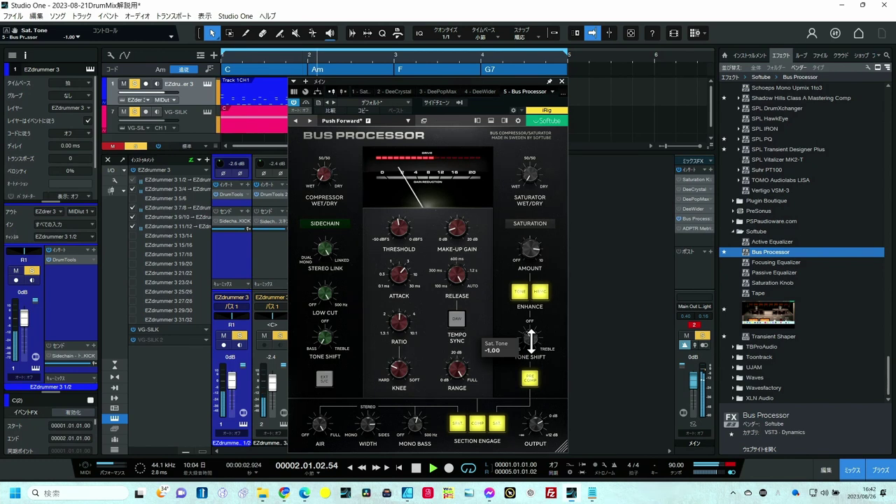
scroll(531, 339, "up", 1)
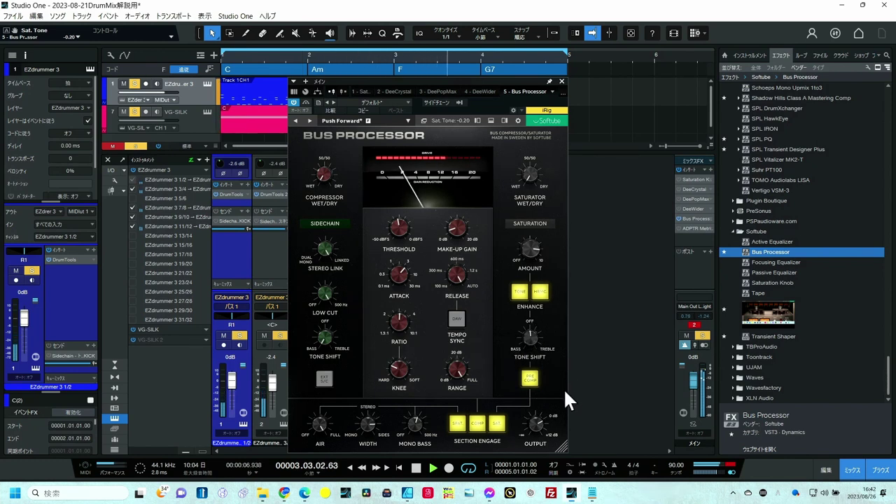
left_click(531, 381)
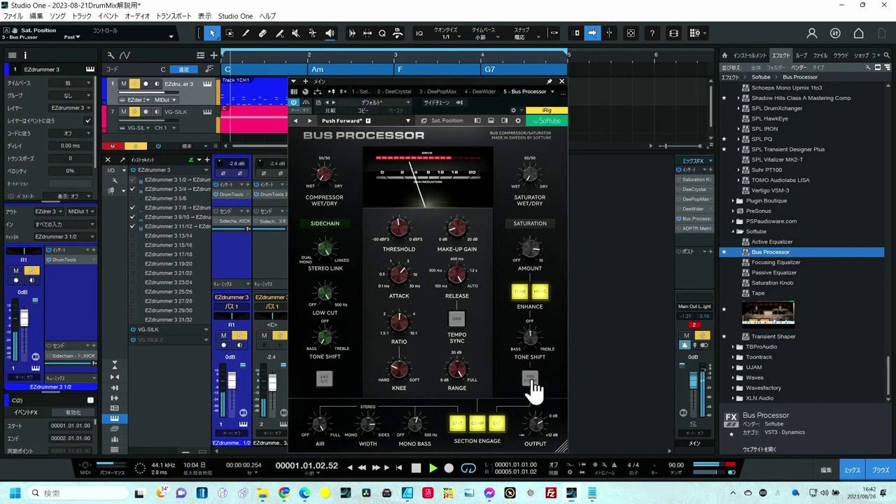
Place the saturator before the compressor and set the Bus Processor output to -1.50 dB against the MetricAB loudness meters
left_click(531, 380)
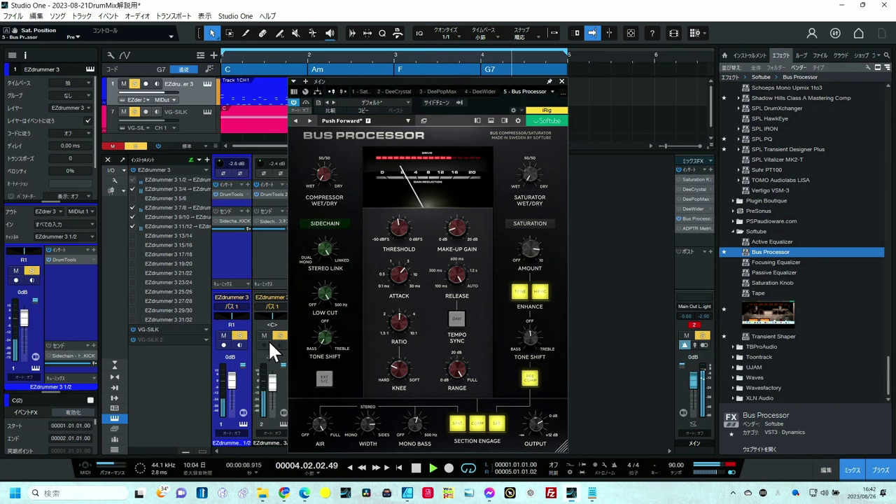
key("space")
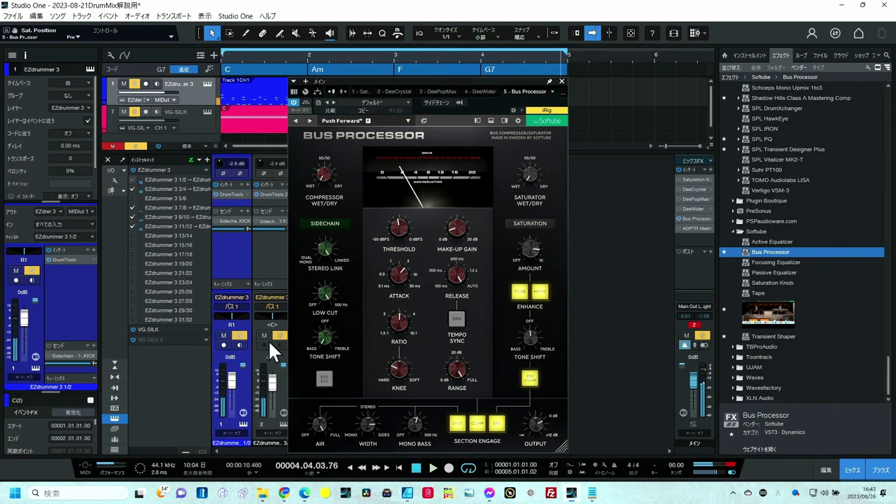
double_click(679, 228)
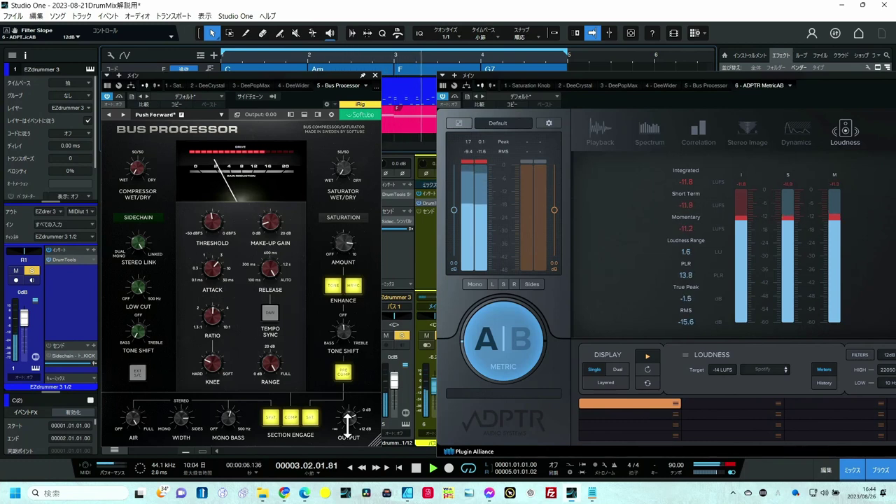
left_click_drag(347, 420, 345, 428)
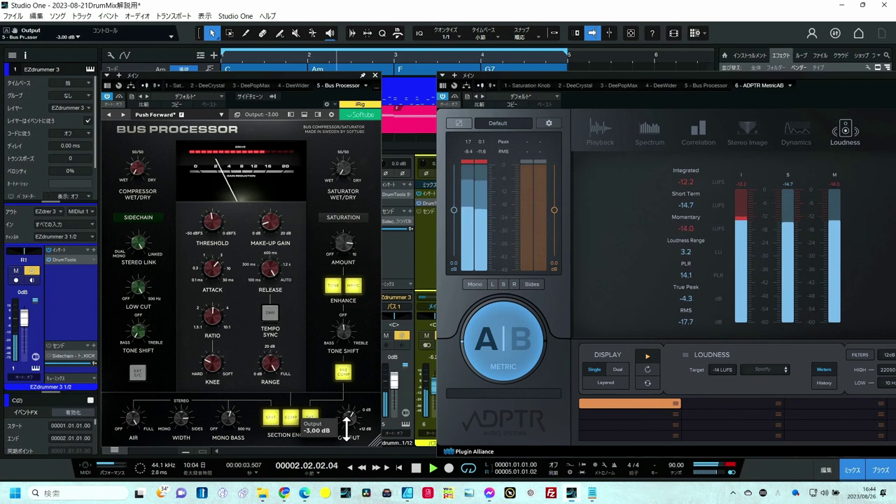
left_click_drag(346, 425, 346, 421)
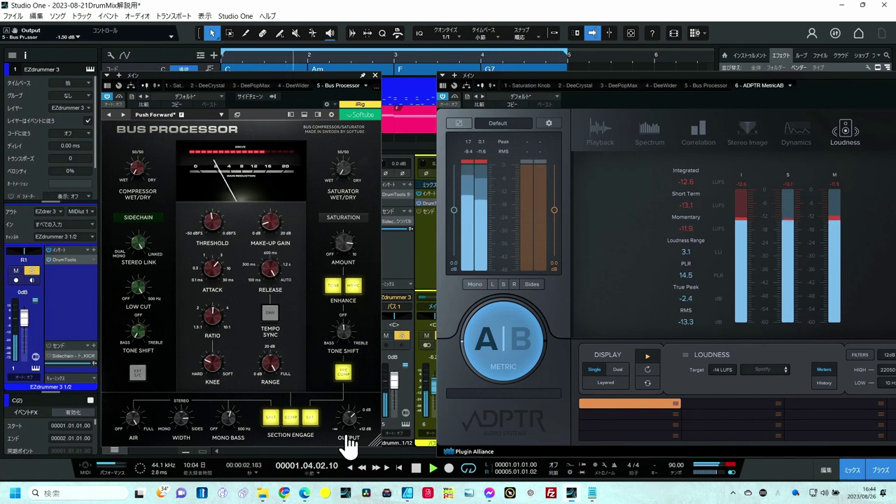
Narrow the stereo width to 134 % against MetricAB's correlation display and raise the output level slightly
left_click(692, 130)
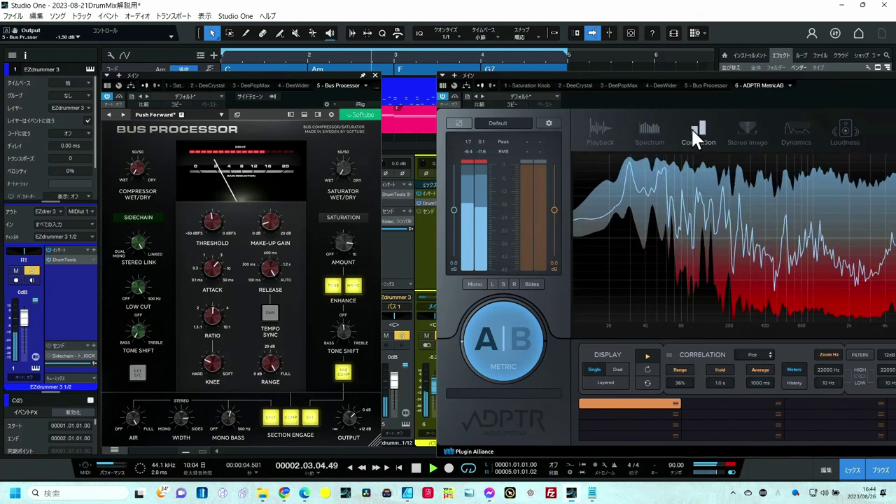
left_click_drag(670, 76, 530, 89)
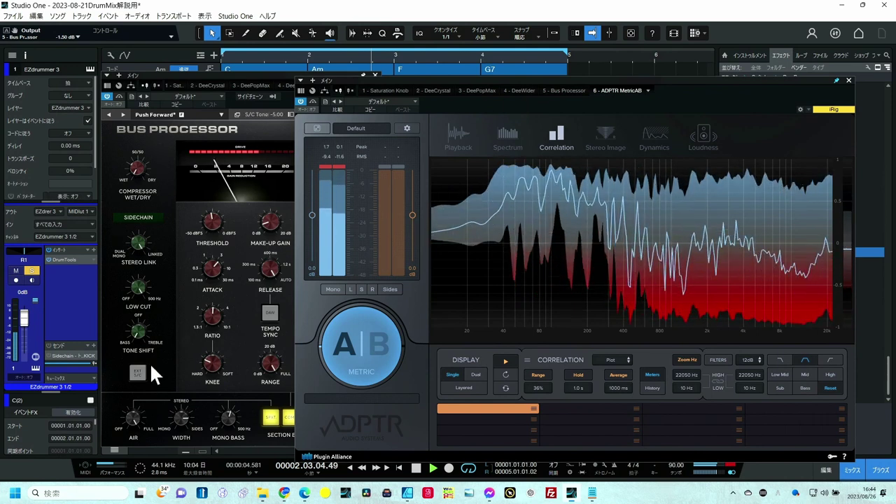
left_click(176, 419)
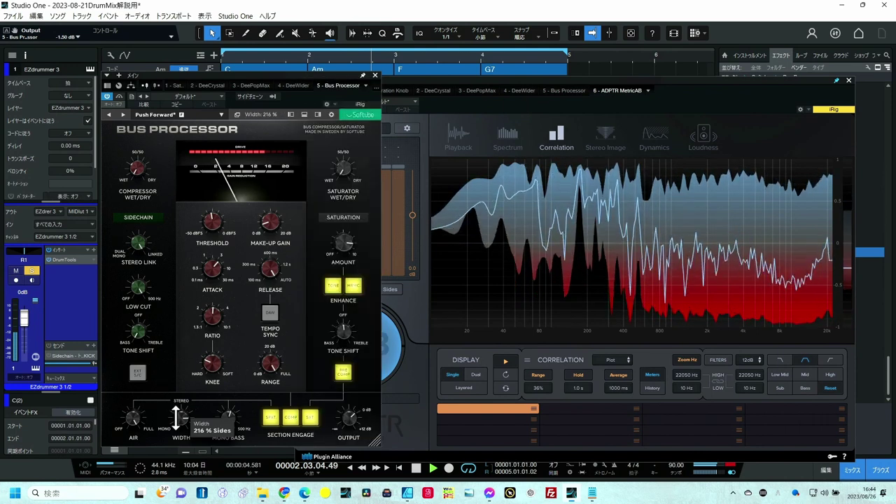
left_click_drag(176, 419, 177, 429)
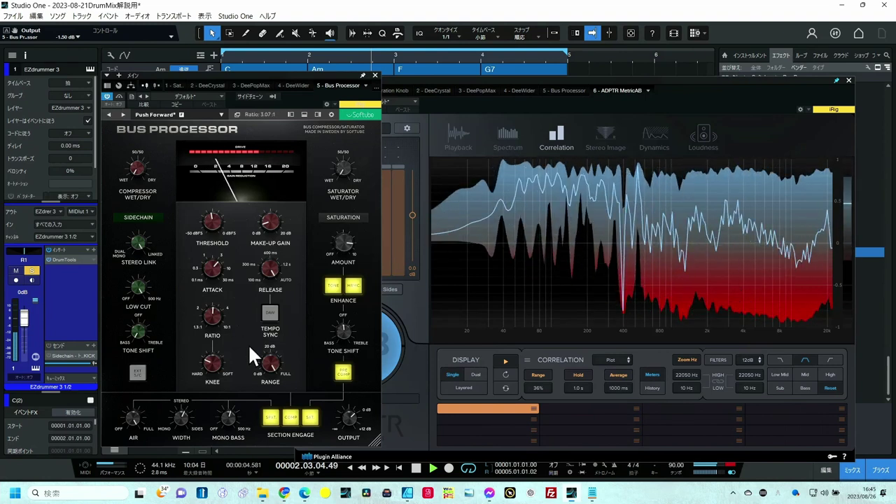
left_click_drag(345, 418, 345, 415)
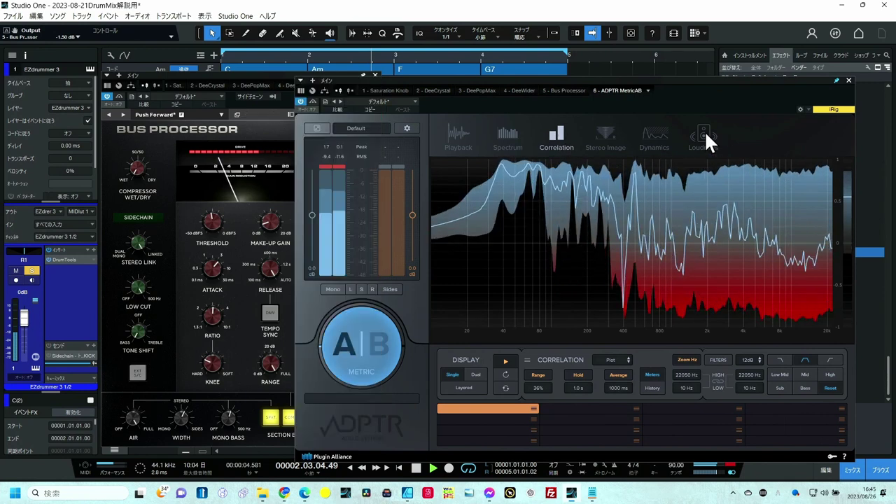
Show MetricAB's loudness display and set the Bus Processor's stereo width to 176 %
left_click(704, 134)
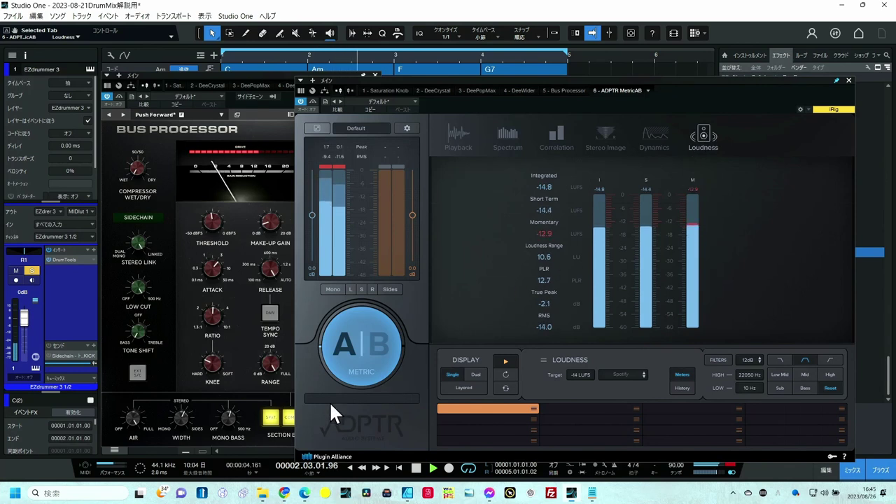
left_click(181, 419)
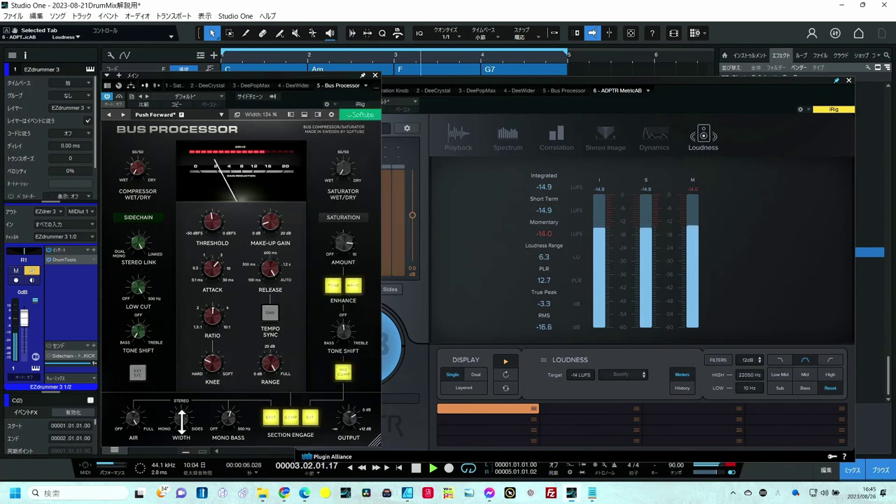
left_click_drag(181, 419, 180, 413)
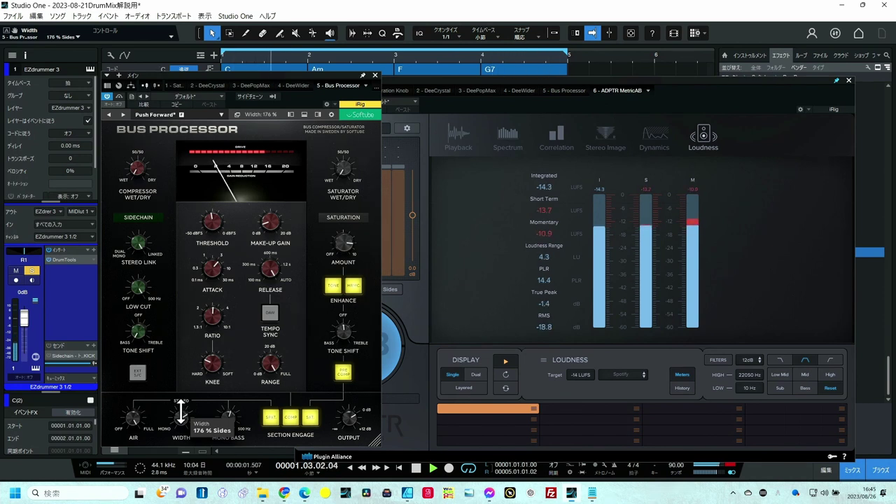
Examine the drum mix in MetricAB's stereo image and spectrum displays, and close the analyzer
left_click(605, 133)
left_click(605, 134)
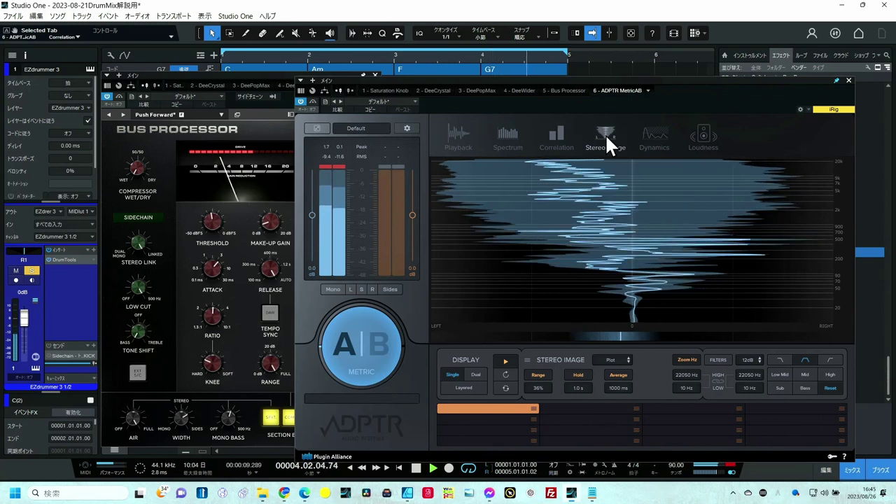
left_click(516, 140)
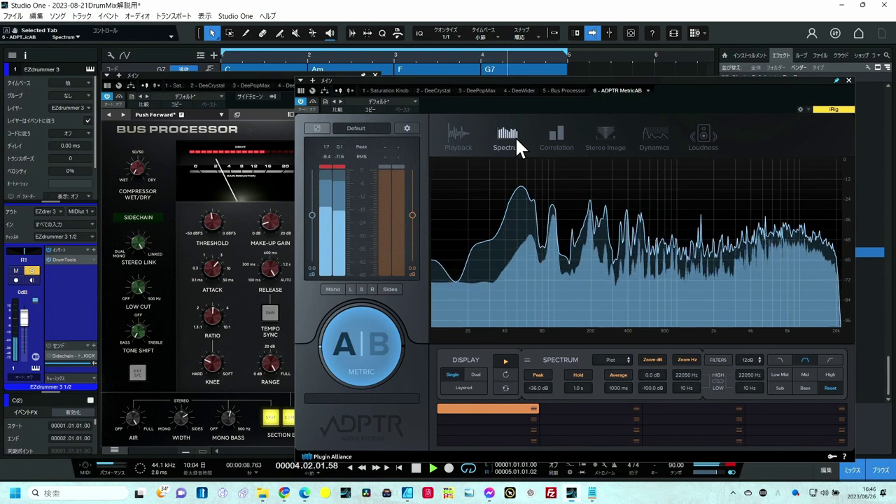
key("space")
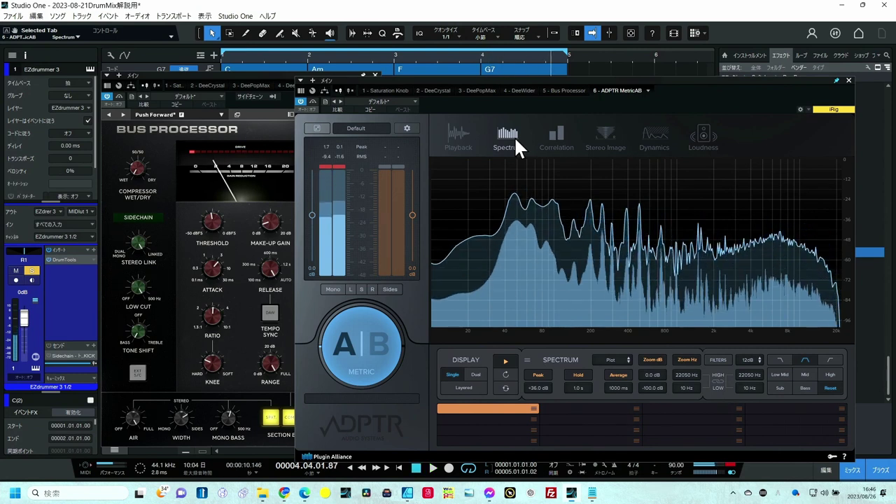
left_click(849, 80)
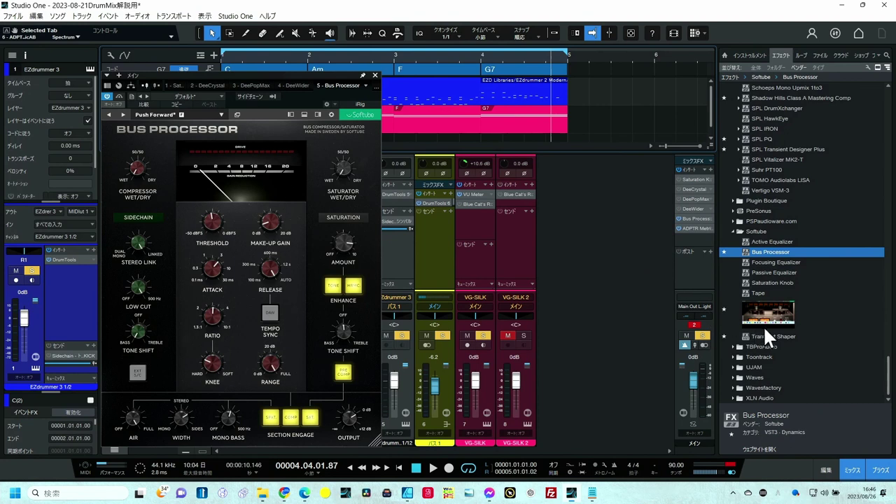
Insert Softube Tape after the Bus Processor, set it to type B with high frequency trim 2.5, and audition the loop
left_click_drag(767, 318, 696, 223)
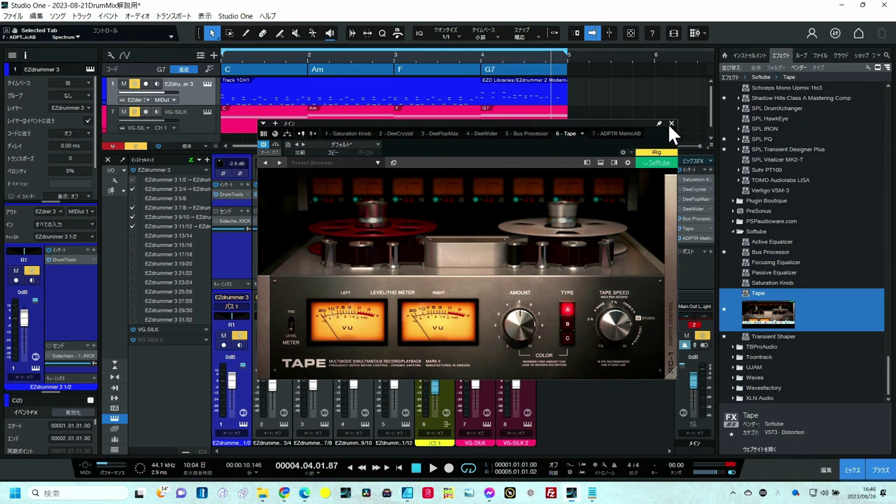
left_click(271, 336)
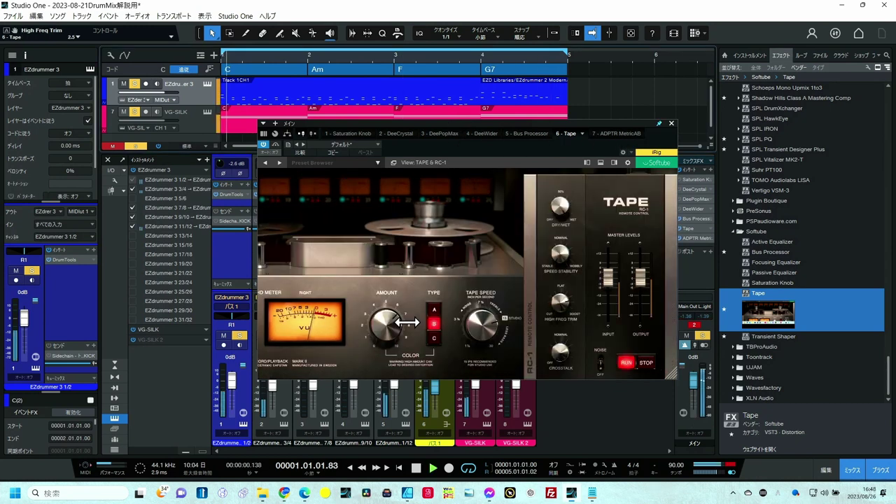
mouse_move(414, 337)
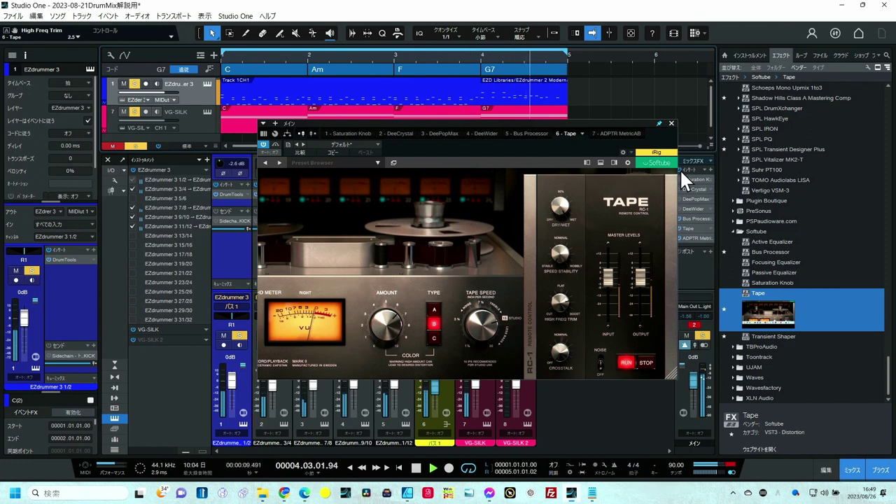
key("space")
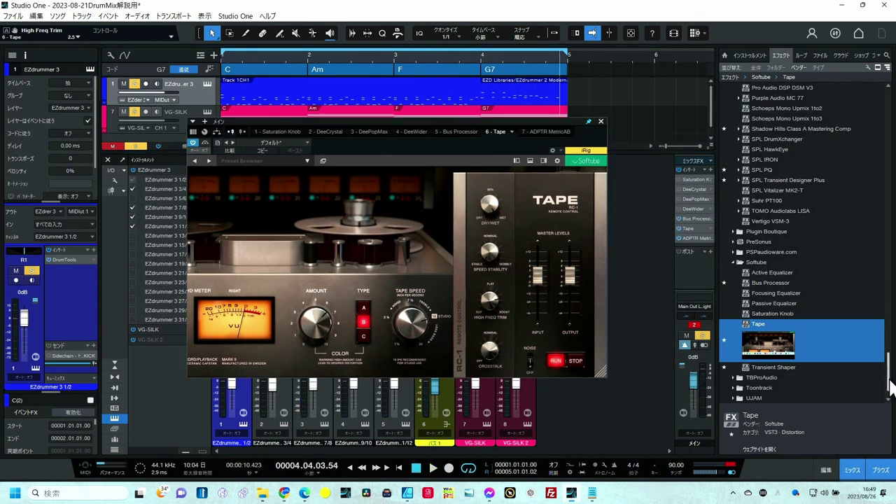
Insert AMT Multi-Max after Tape on the main output and start playback
scroll(892, 387, "up", 15)
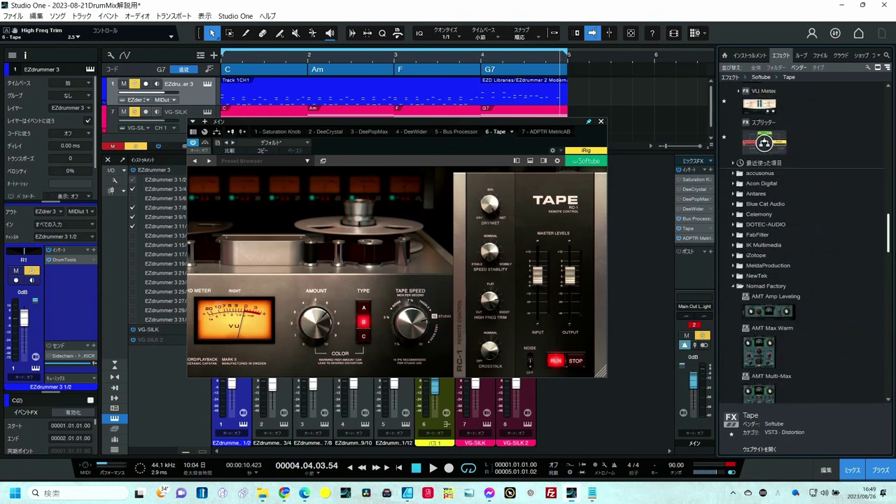
double_click(770, 391)
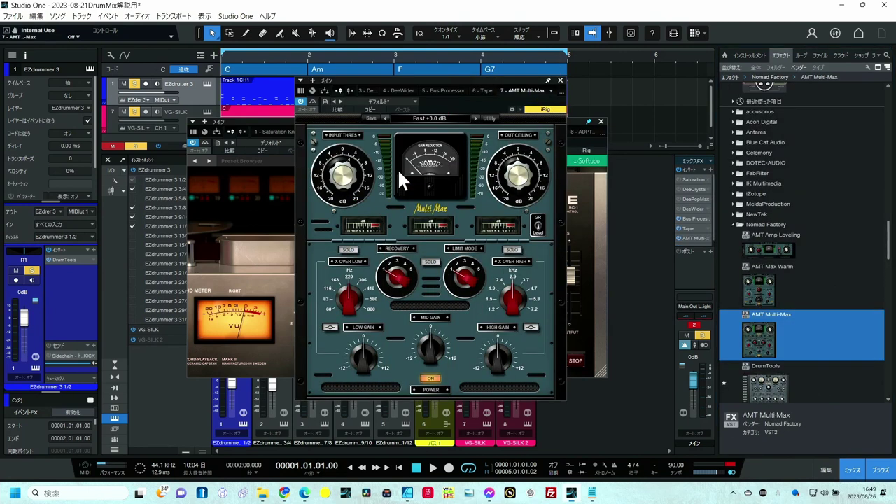
key("space")
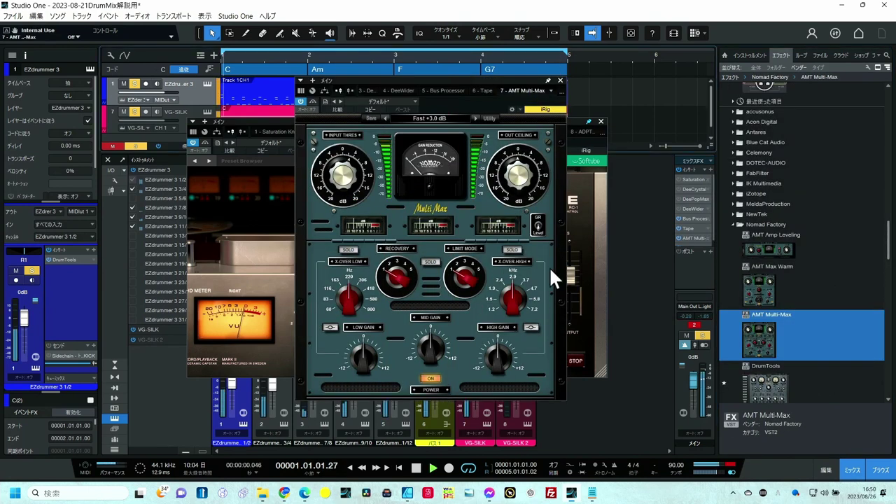
Set Multi-Max's high crossover to 3371.8 Hz and boost the band gains, with high at +2.3 dB and mid at +1.0 dB
left_click_drag(517, 295, 516, 288)
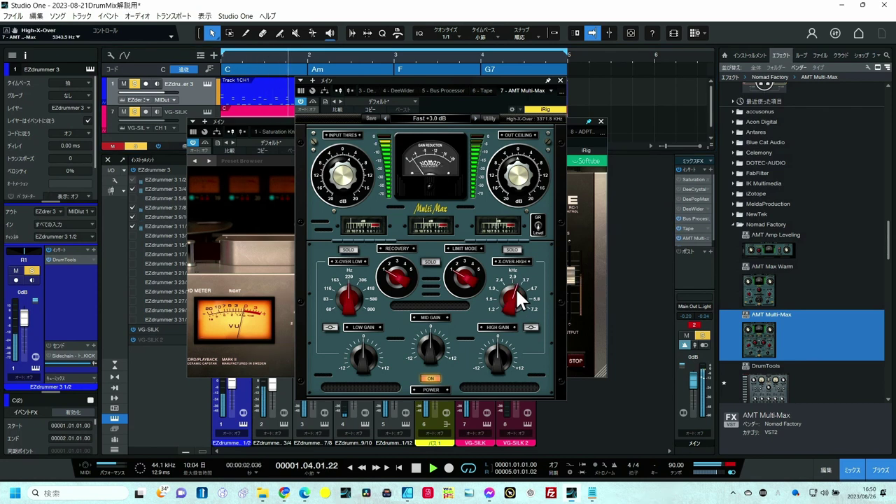
left_click_drag(502, 349, 502, 339)
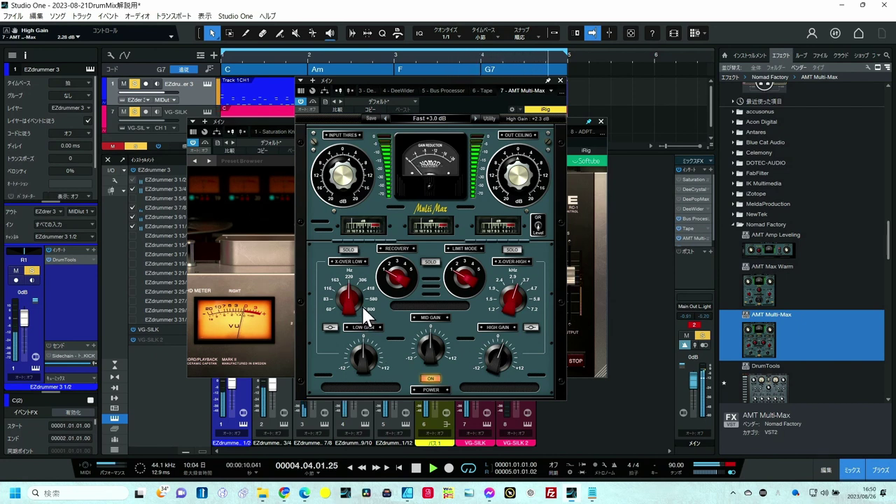
left_click_drag(359, 355, 359, 341)
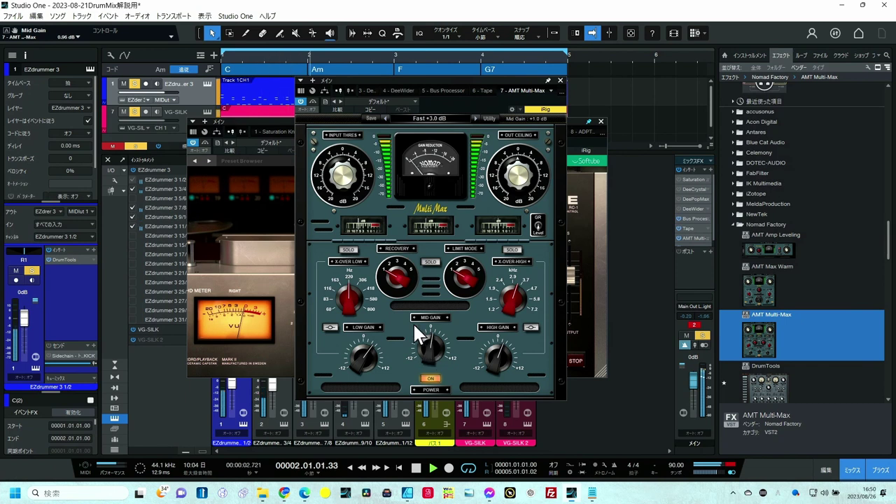
Try the Fast recovery on Multi-Max and set its limit mode to Gentle, stopping playback and closing the plug-in windows
left_click_drag(399, 274, 401, 261)
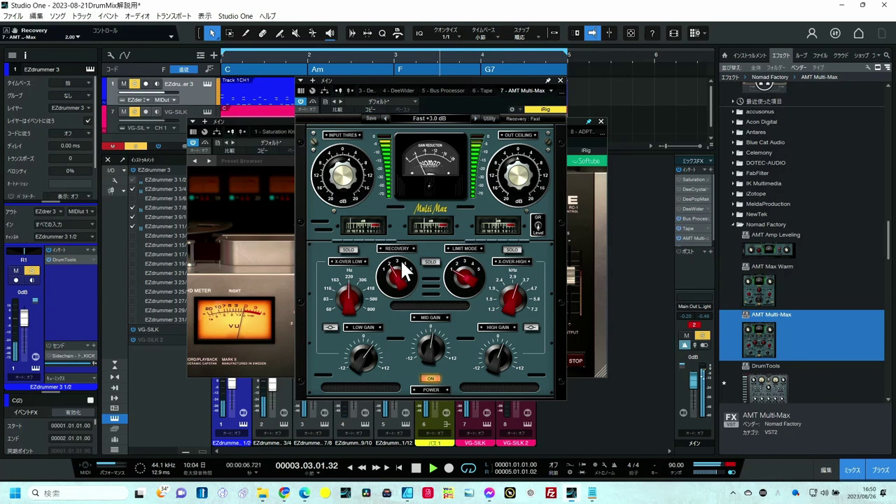
left_click_drag(459, 257, 461, 246)
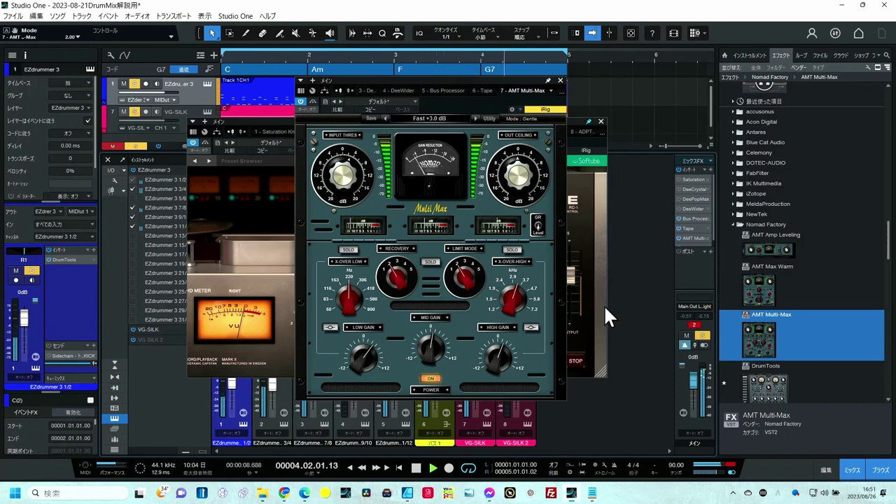
left_click(416, 467)
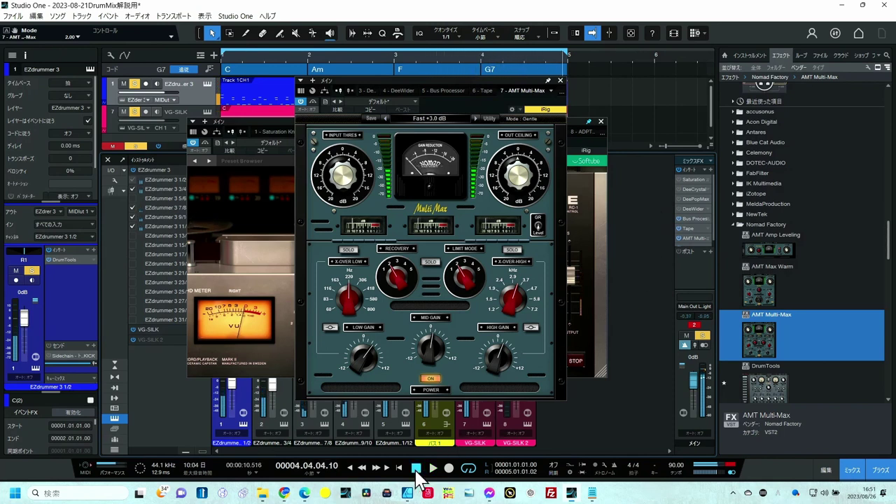
left_click(548, 81)
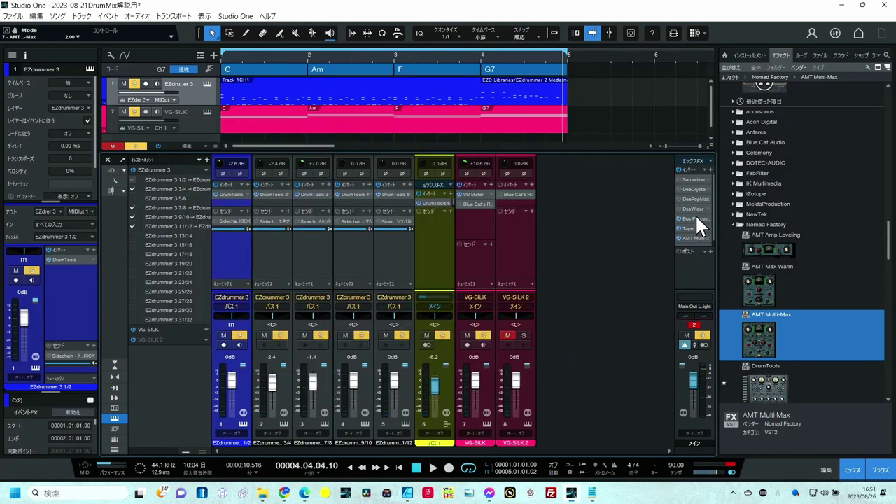
Reopen the Bus Processor with its input and output meter sections shown, and play the loop from the start
left_click(696, 217)
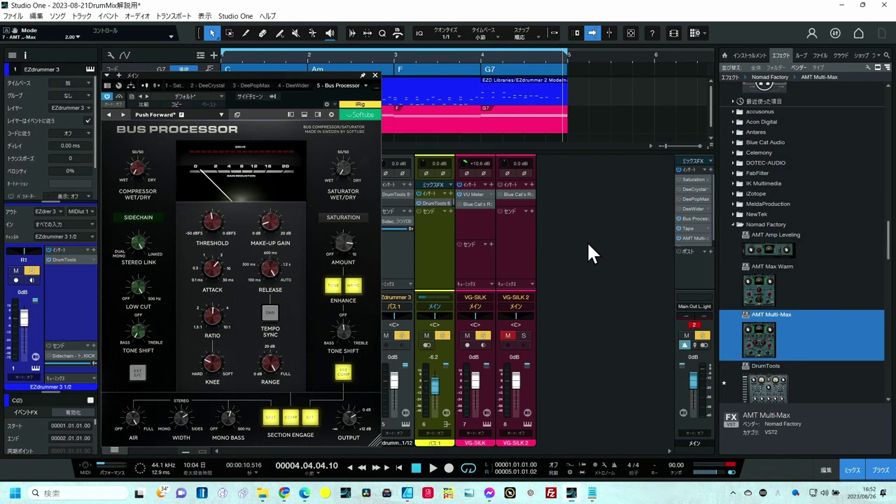
left_click(292, 112)
left_click(393, 116)
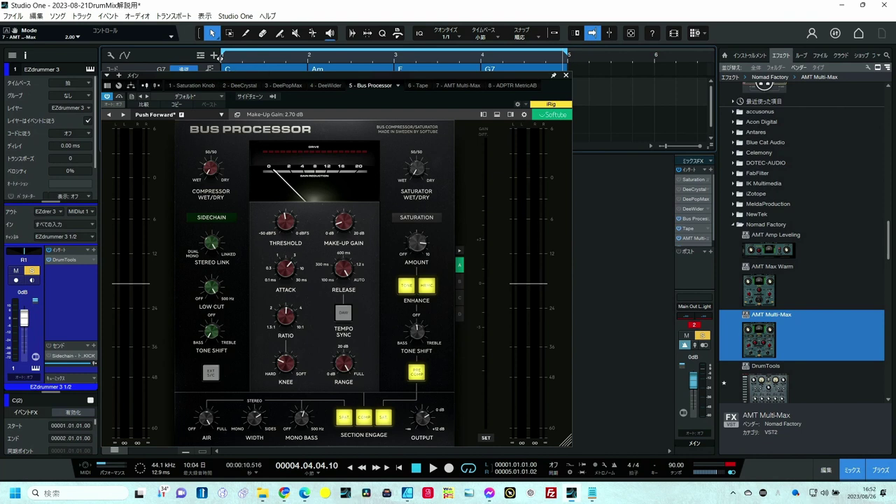
left_click(222, 58)
key("space")
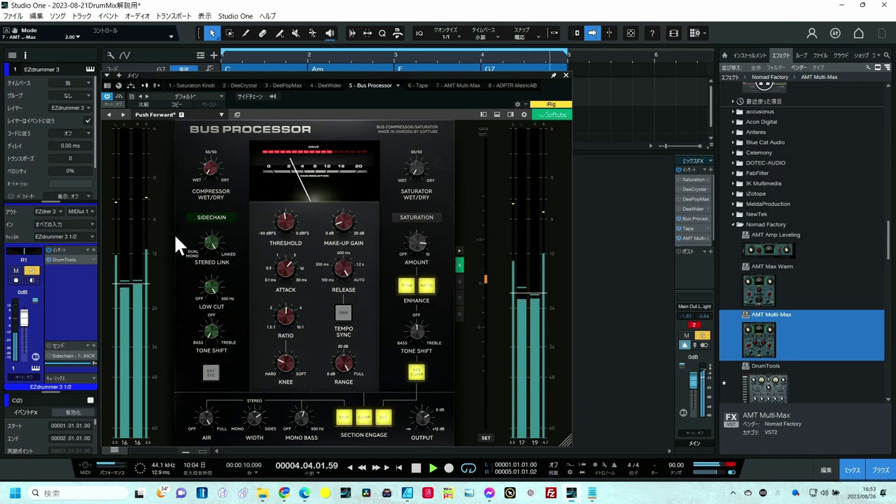
key("space")
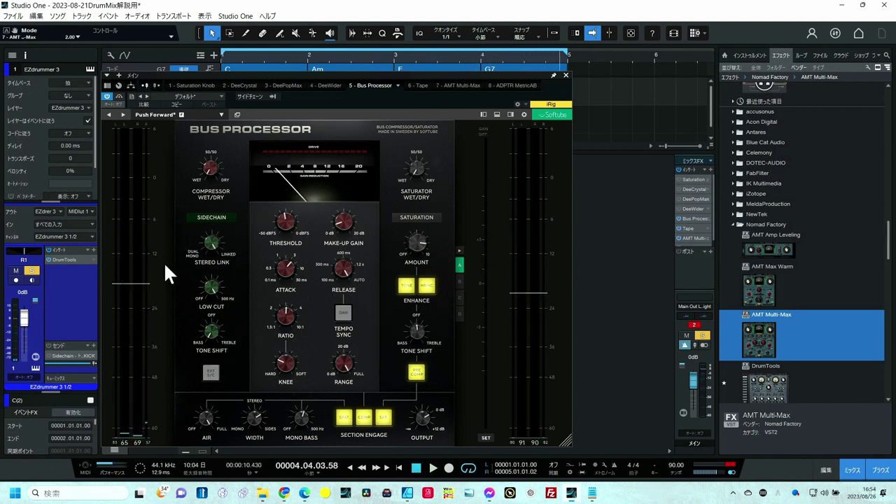